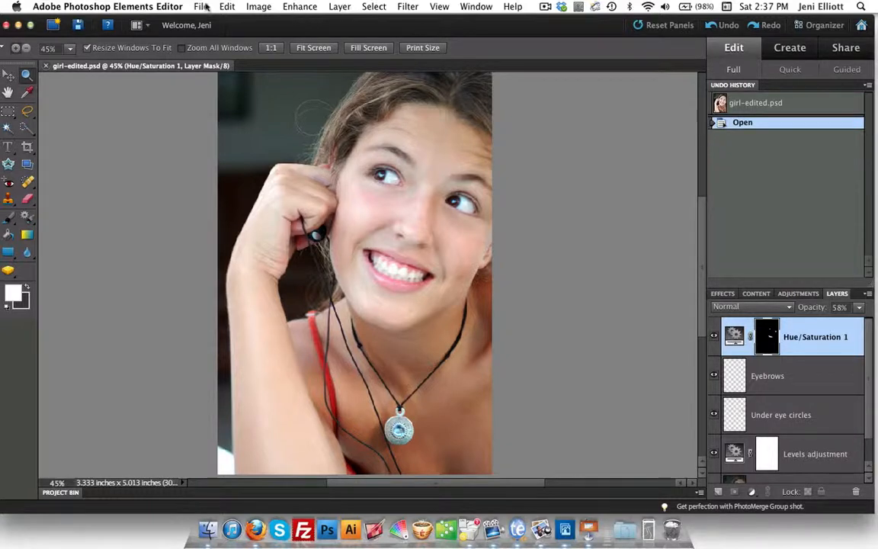
- Resize the image to 680 pixels wide at 72 pixels/inch, with Scale Styles turned off and proportions constrained
click(262, 9)
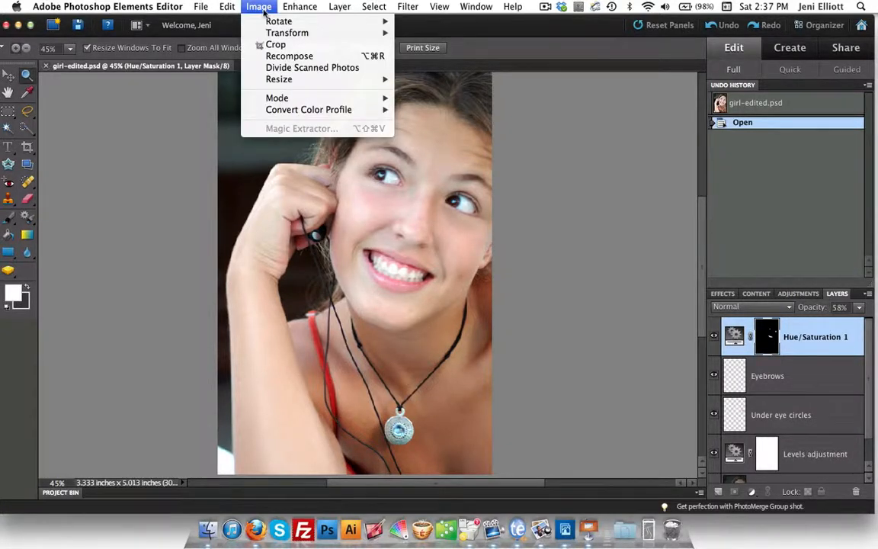
mouse_move(268, 77)
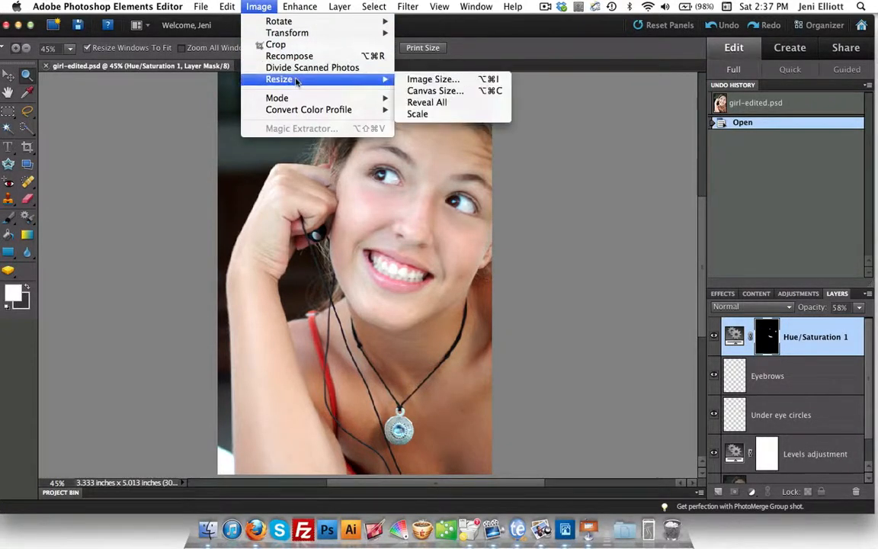
click(442, 80)
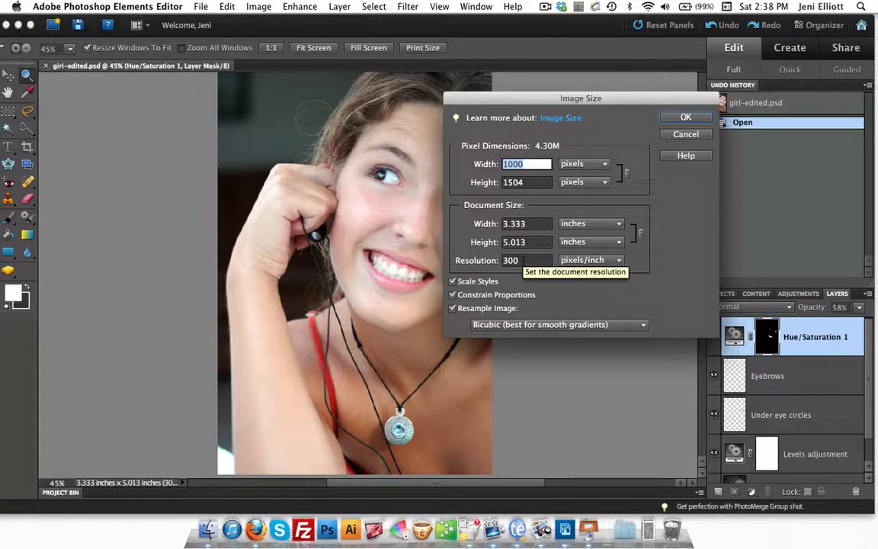
click(523, 261)
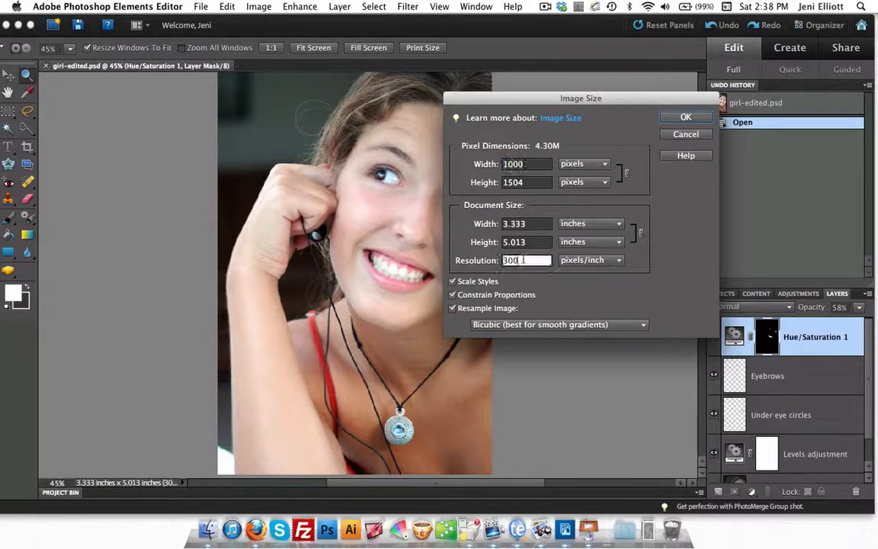
text(72)
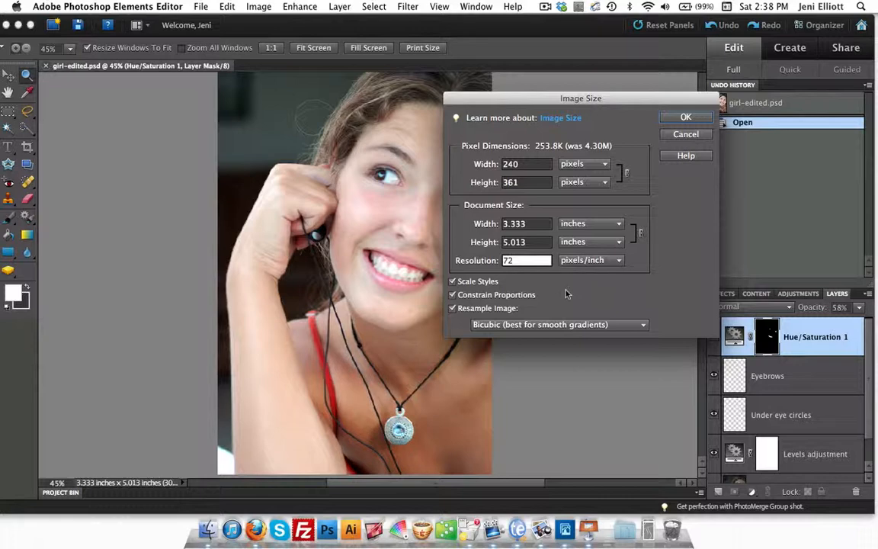
click(479, 285)
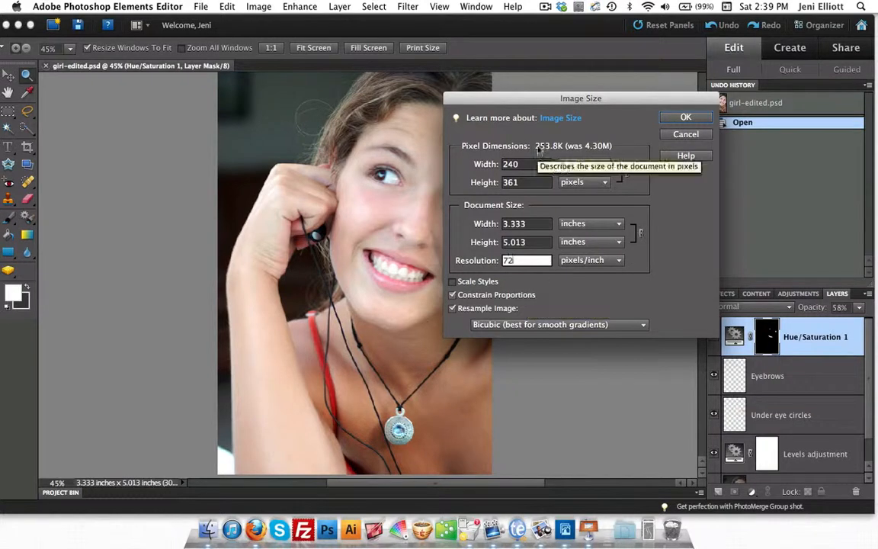
drag(535, 164, 501, 165)
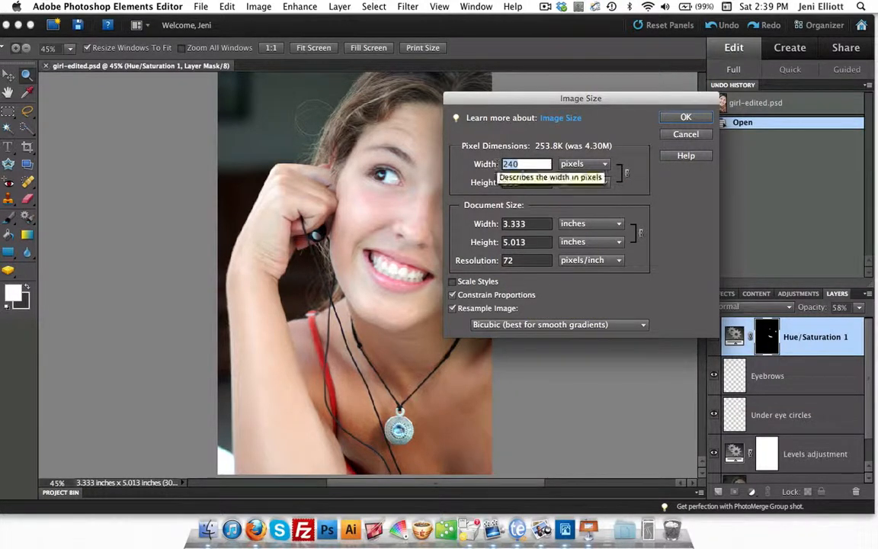
text(680)
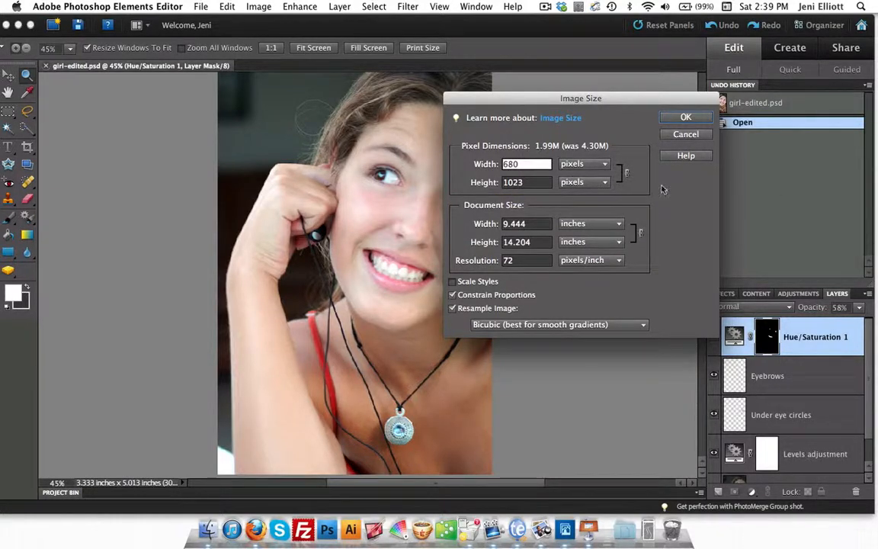
click(685, 118)
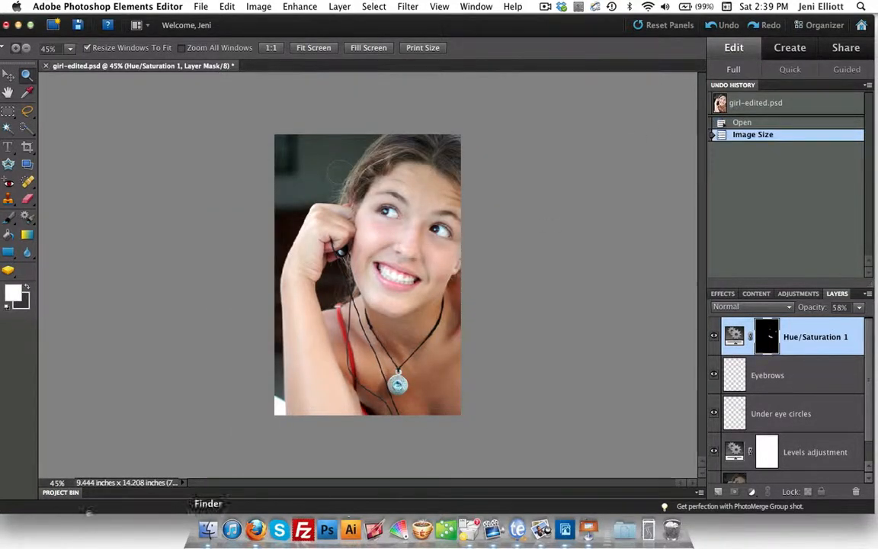
- View the resized photo at 100% zoom with the whole face in view
click(57, 482)
key(BackSpace)
text(100)
key(Return)
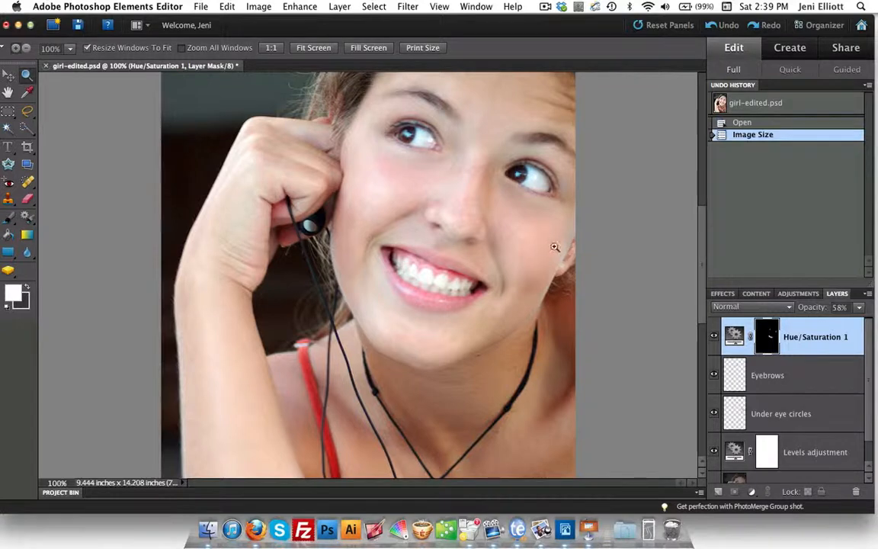
scroll(561, 247, up, 3)
scroll(667, 255, up, 1)
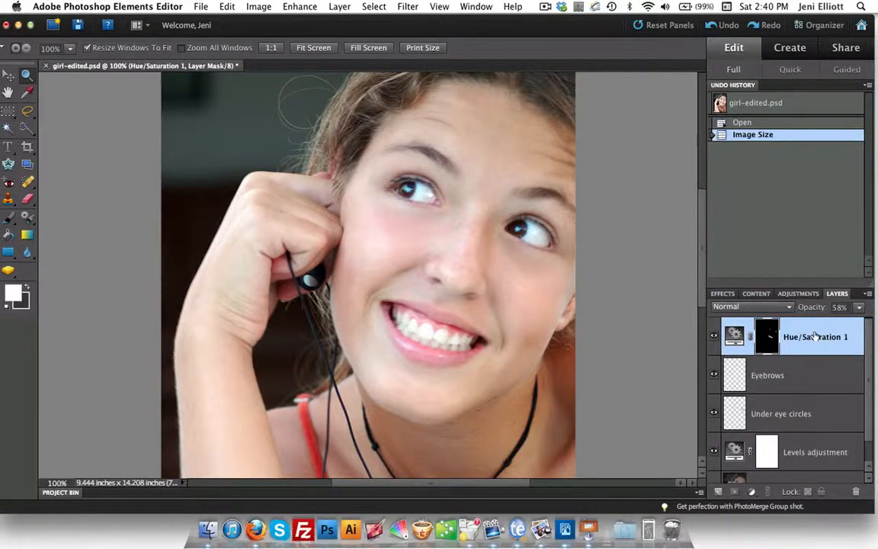
- Select all layers from Hue/Saturation 1 to Girl and flatten the image
shift+click(815, 376)
shift+click(827, 416)
shift+click(829, 446)
scroll(808, 381, down, 1)
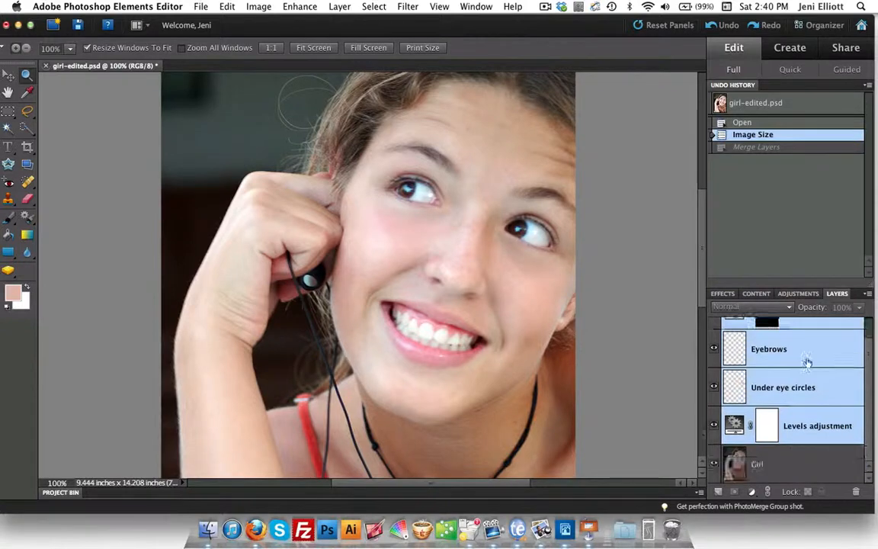
shift+click(812, 471)
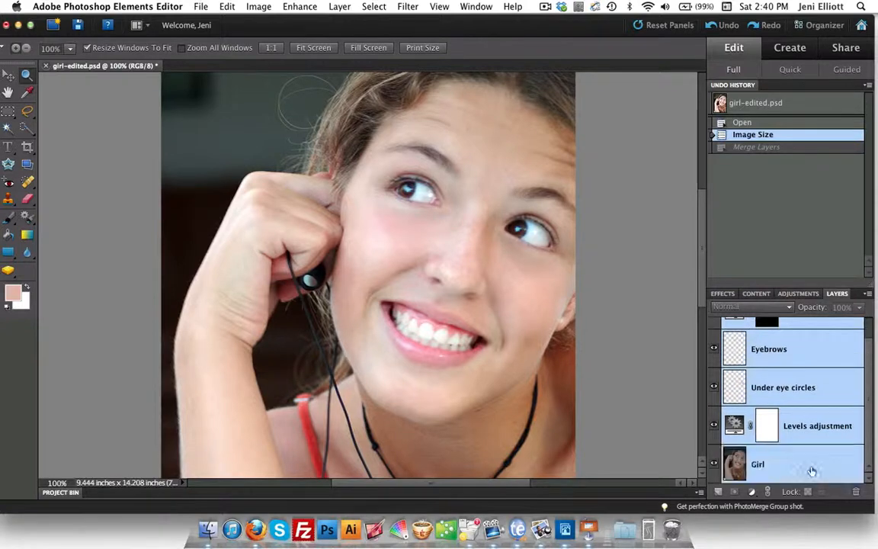
right_click(783, 349)
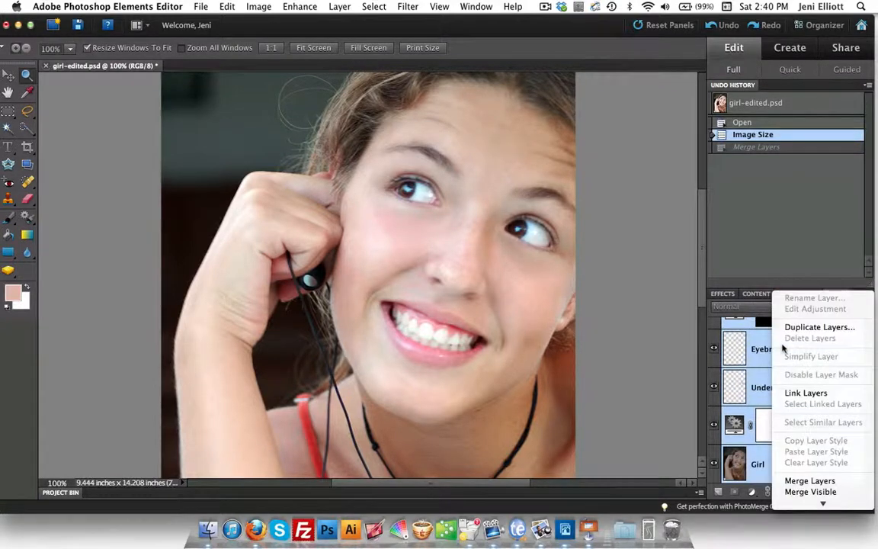
mouse_move(823, 501)
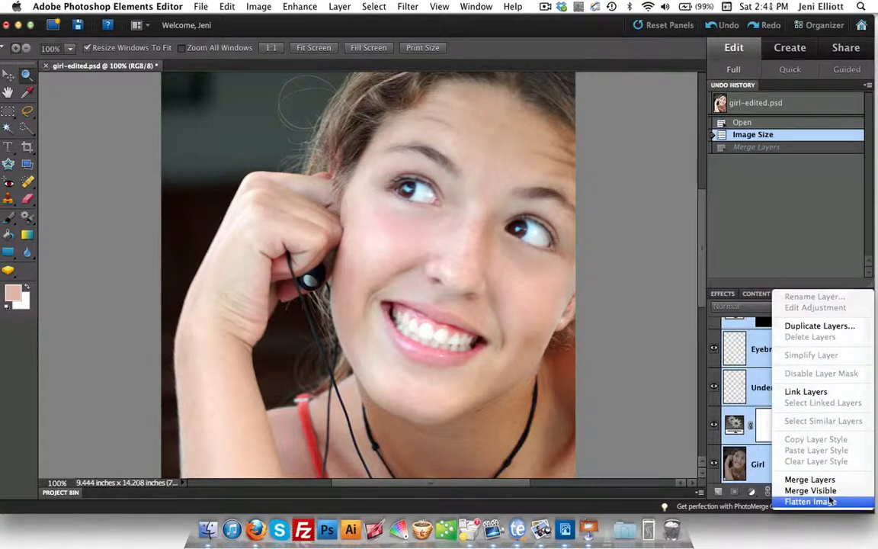
click(831, 502)
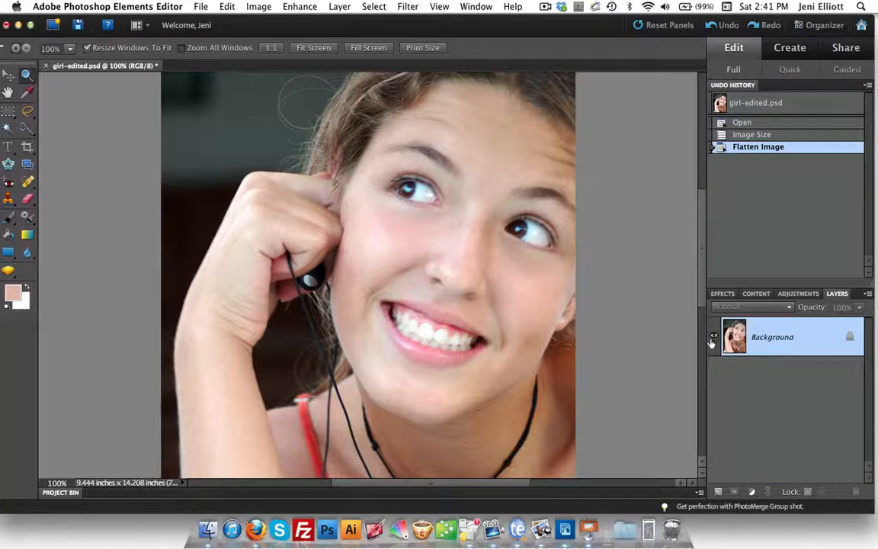
- Duplicate the Background layer and name the copy Sharpening
right_click(774, 341)
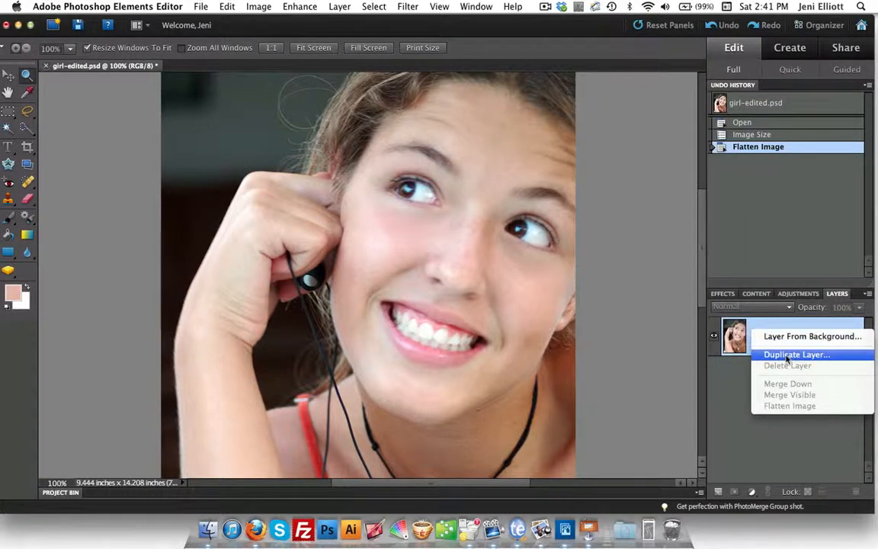
click(793, 355)
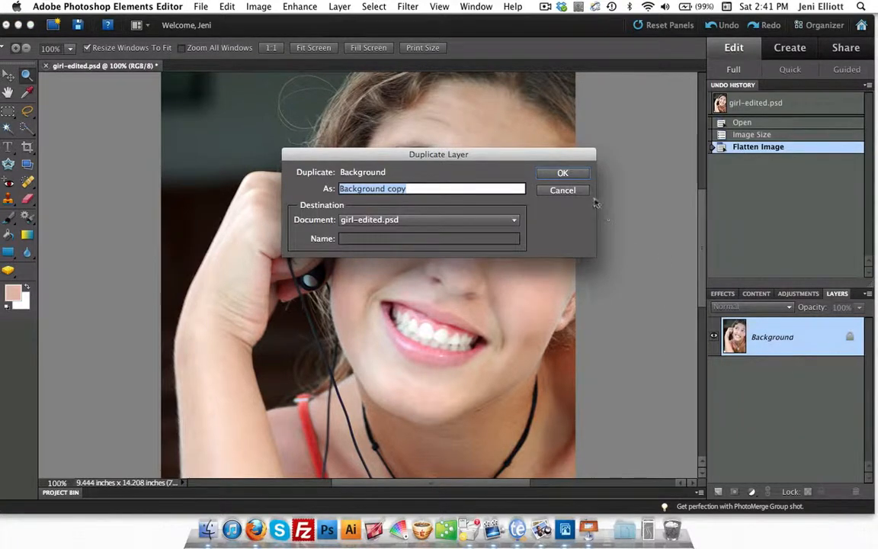
text(Sparpening)
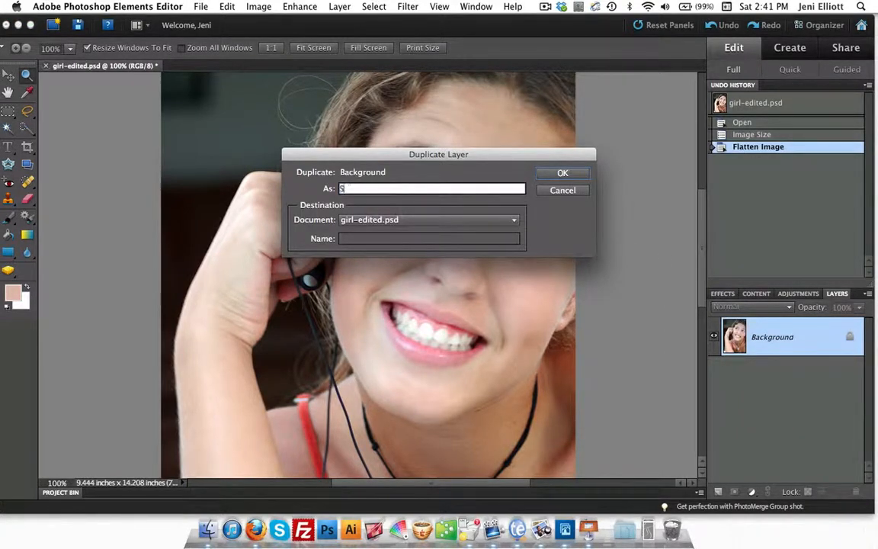
key(Return)
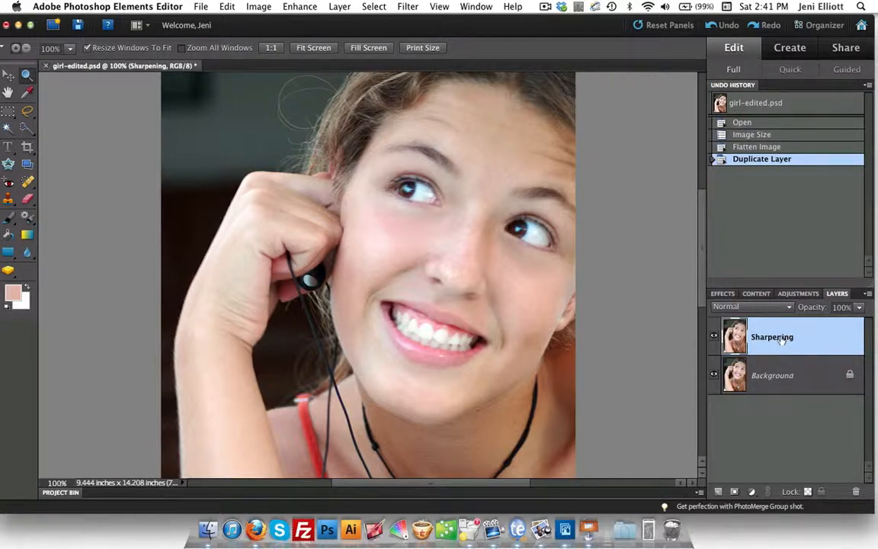
- Start the High Pass filter on the Sharpening layer, testing a 13.1-pixel radius before lowering it to 0.8 pixels
click(408, 7)
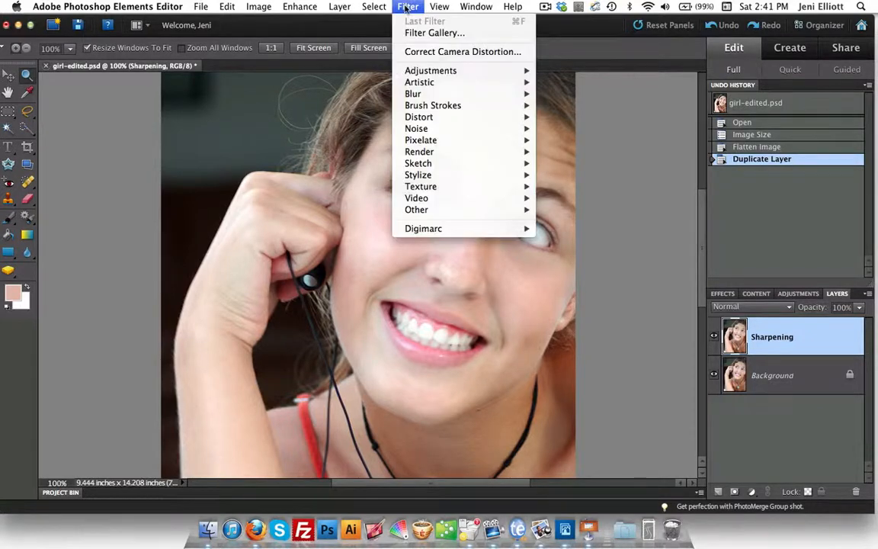
mouse_move(513, 211)
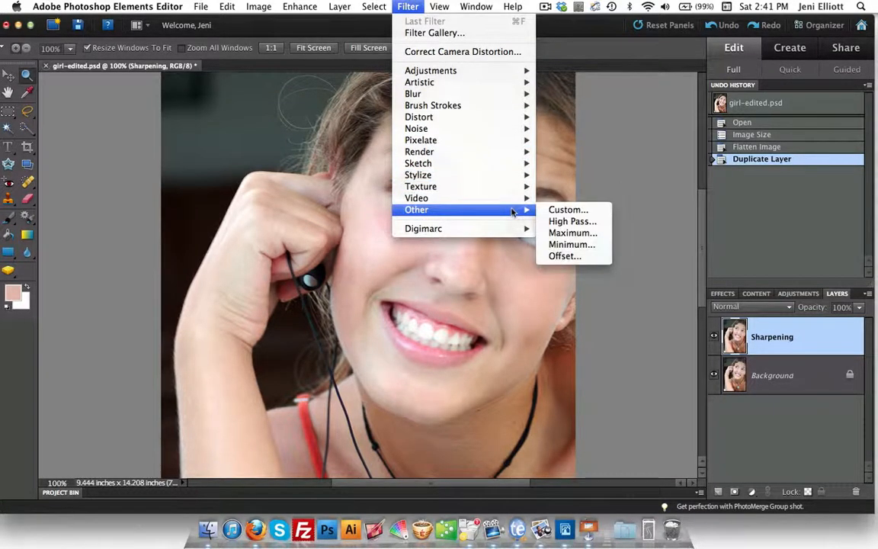
click(572, 221)
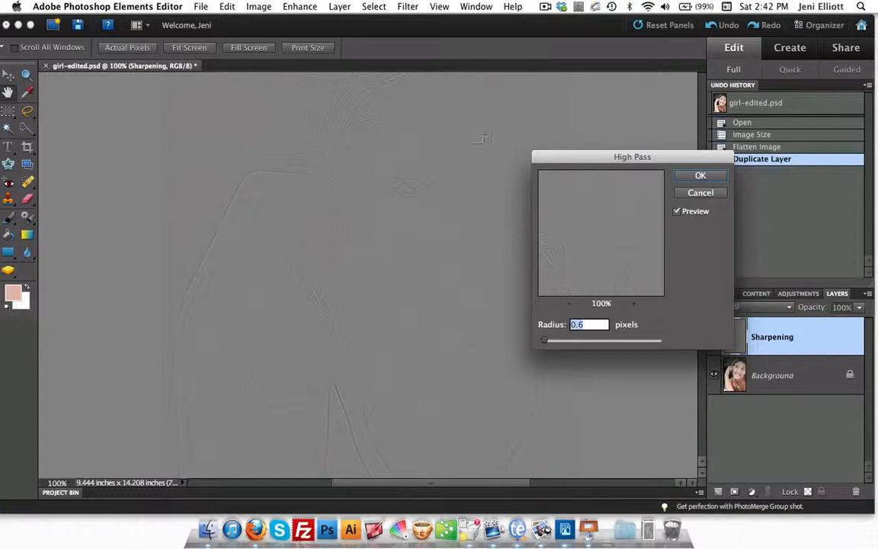
drag(490, 124, 403, 173)
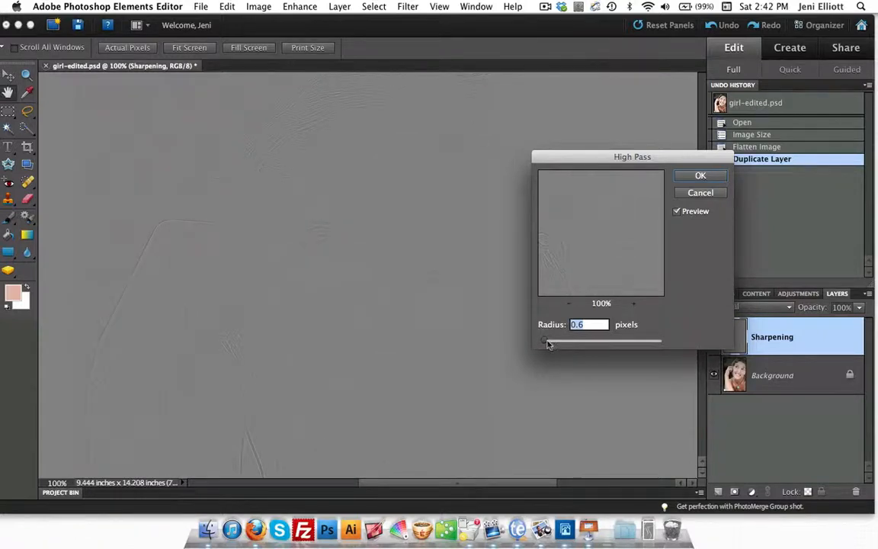
drag(544, 341, 591, 342)
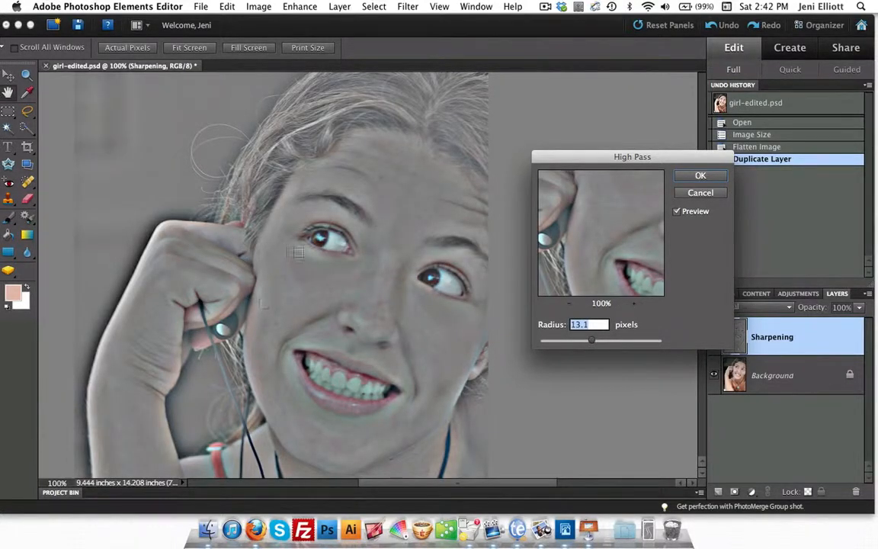
drag(591, 341, 545, 344)
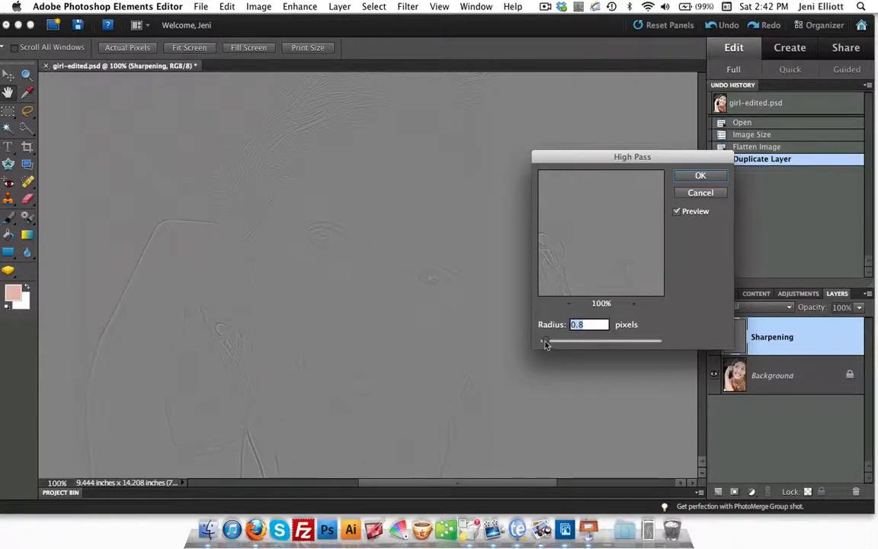
- Try other low High Pass radii, ending at about 1.4 pixels
drag(545, 344, 544, 345)
drag(543, 344, 544, 344)
drag(560, 344, 551, 344)
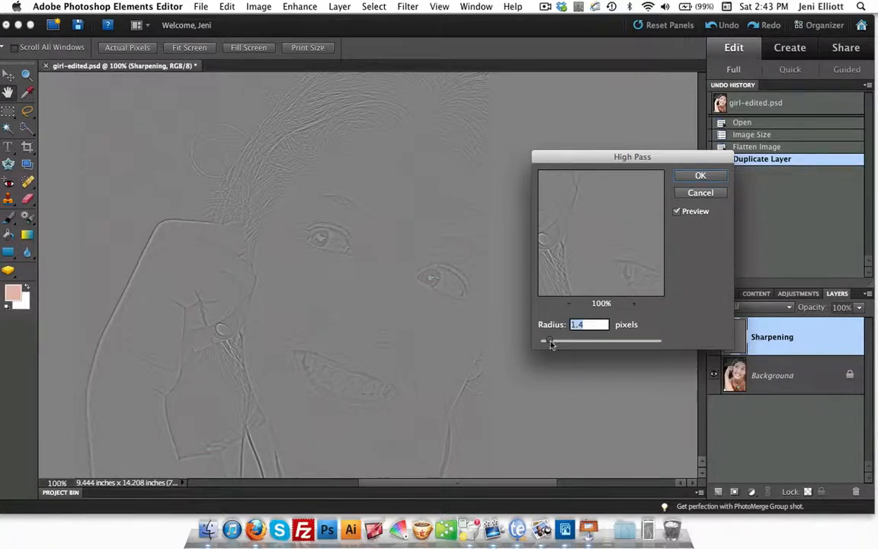
- Set the High Pass radius to about 0.8 pixels, compare with the preview off and on, and apply the filter
drag(552, 343, 546, 343)
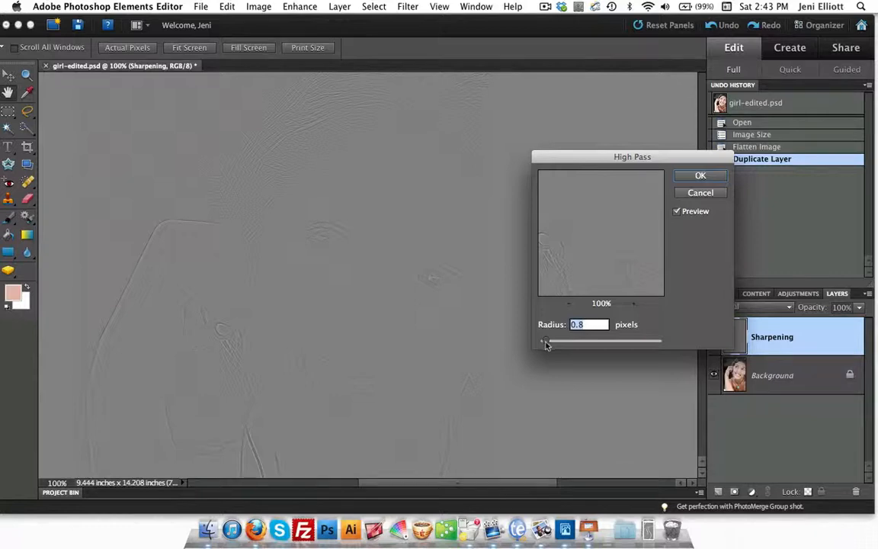
drag(545, 345, 545, 345)
click(679, 213)
click(679, 213)
click(699, 177)
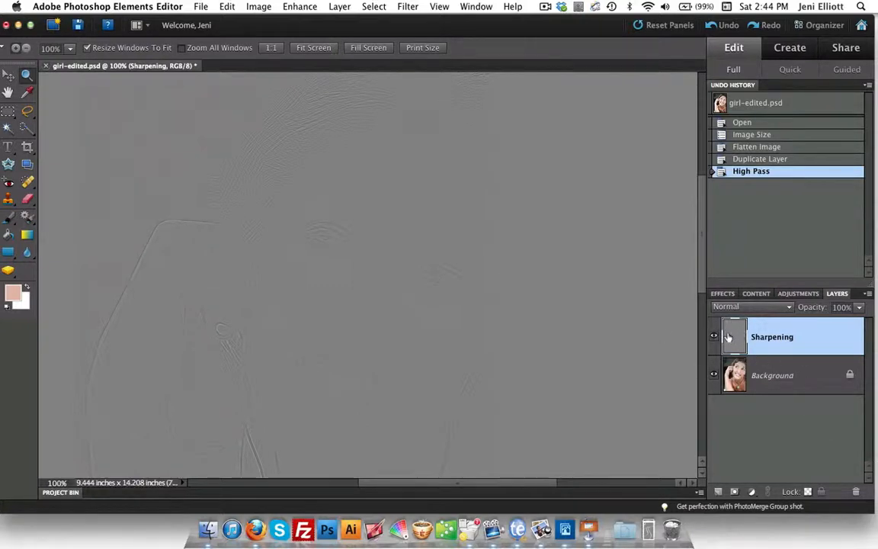
- Set the Sharpening layer's blending mode to Overlay and toggle its visibility to compare the photo with and without sharpening
click(789, 308)
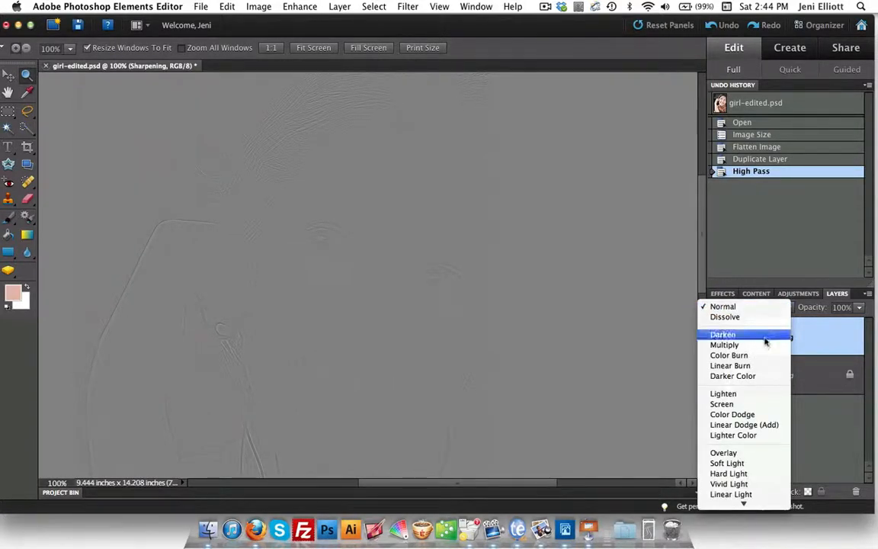
click(738, 457)
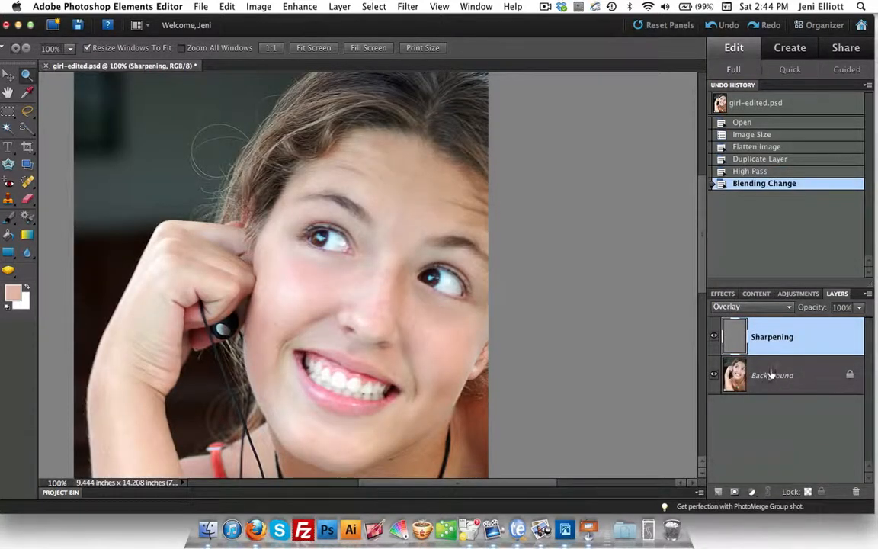
scroll(591, 272, down, 2)
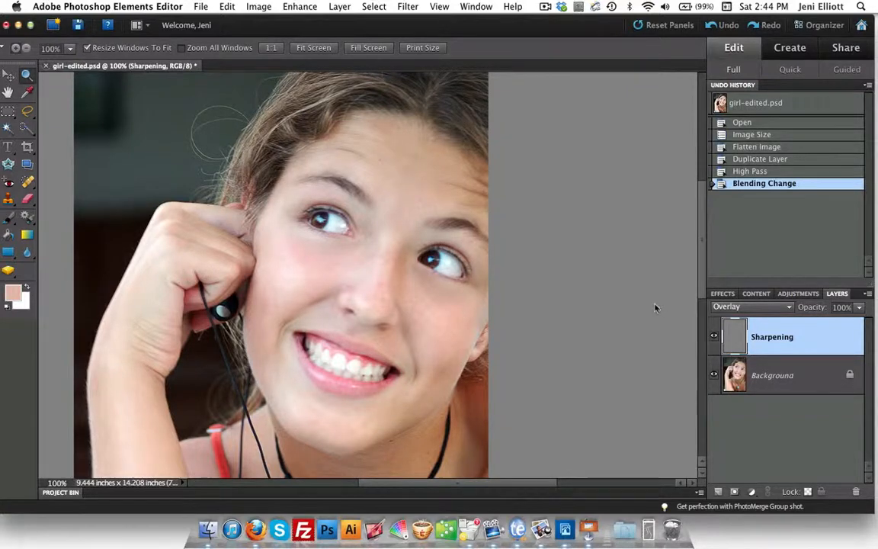
click(715, 340)
click(715, 340)
click(713, 337)
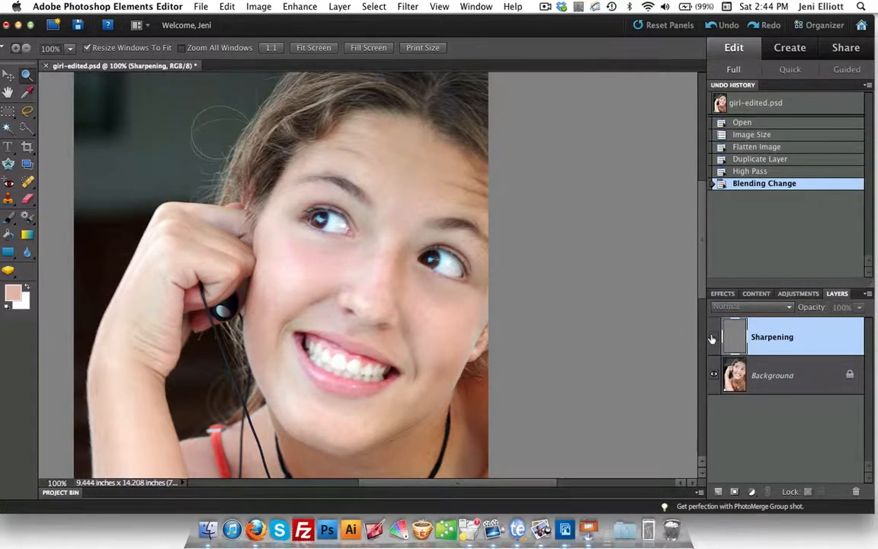
click(713, 338)
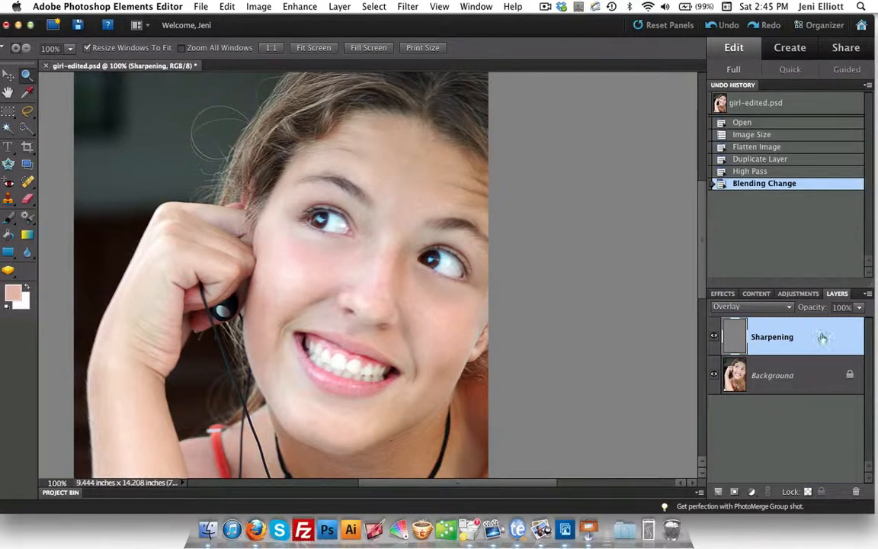
- Try lowering the Sharpening layer's opacity and return it to 100%
click(859, 306)
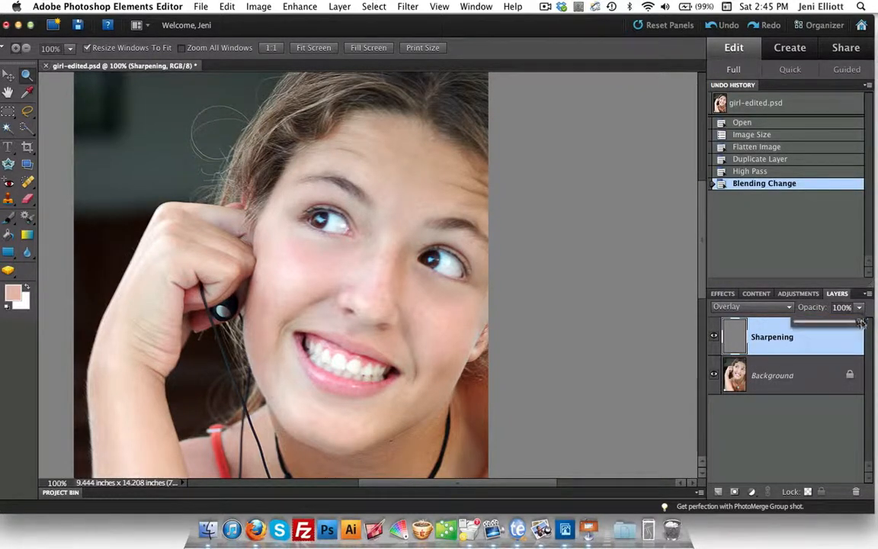
drag(860, 322, 845, 423)
click(759, 410)
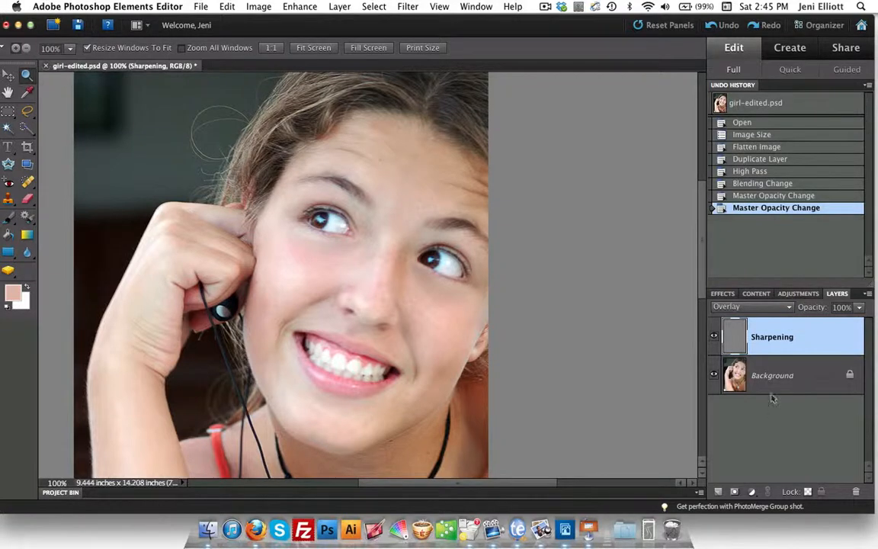
- Select the Sharpening and Background layers together and flatten the image
shift+click(762, 373)
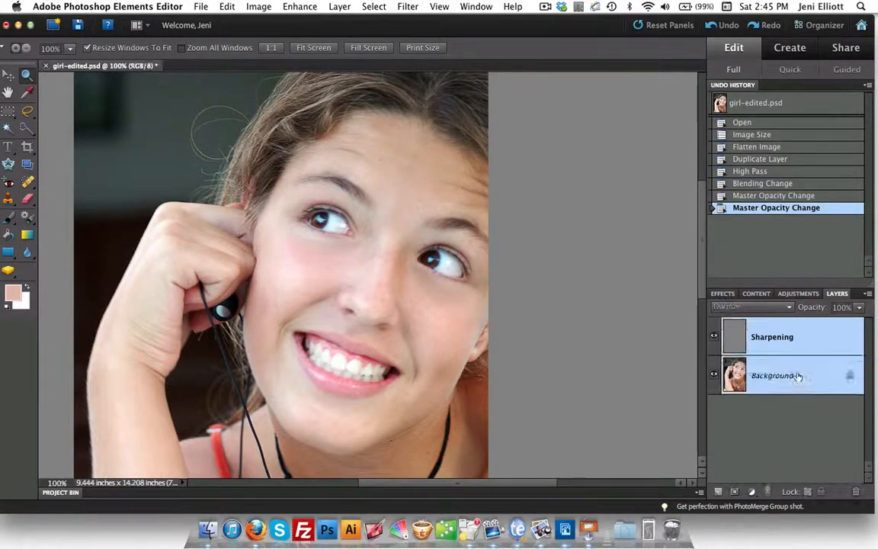
right_click(771, 335)
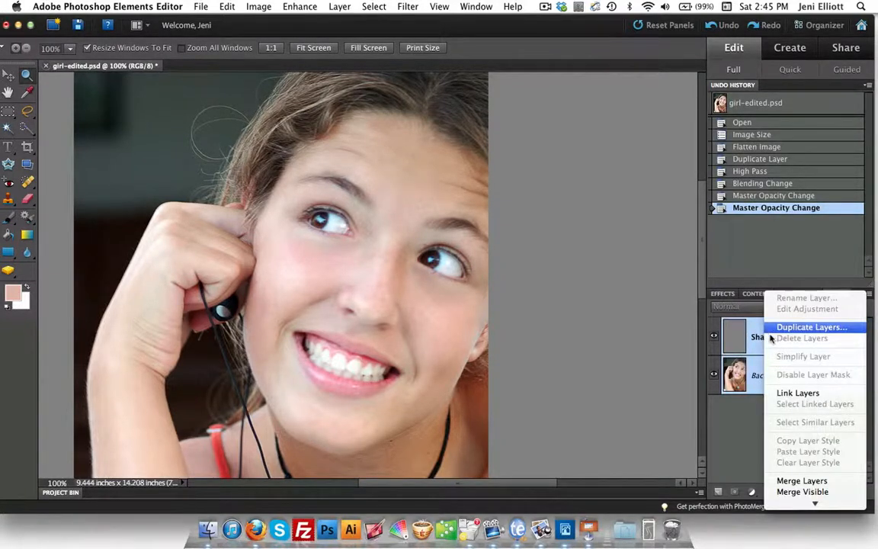
click(814, 500)
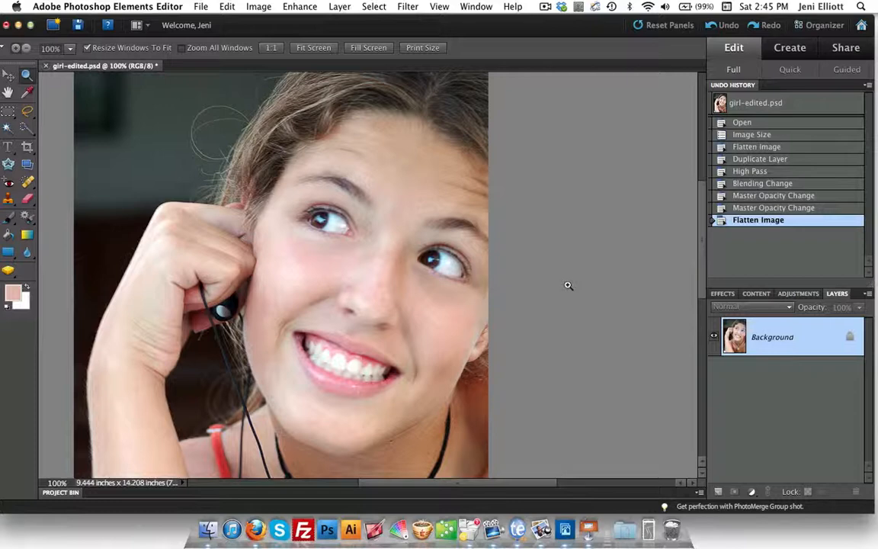
- Start saving the flattened photo for the web as a JPEG with the High preset at quality 60
click(200, 7)
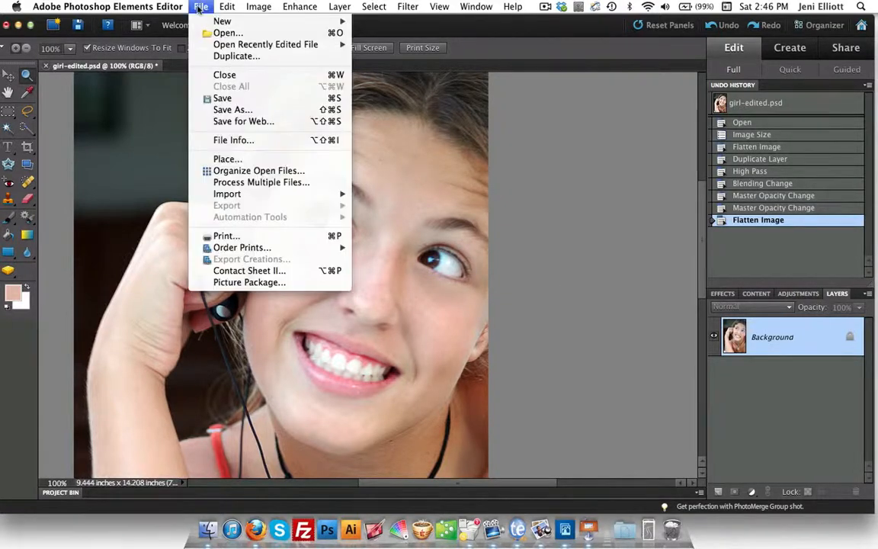
click(217, 123)
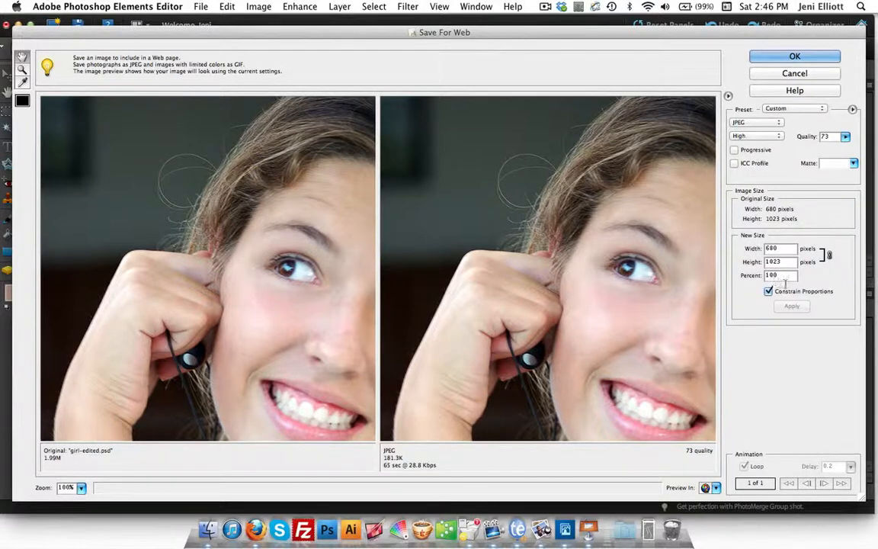
click(770, 136)
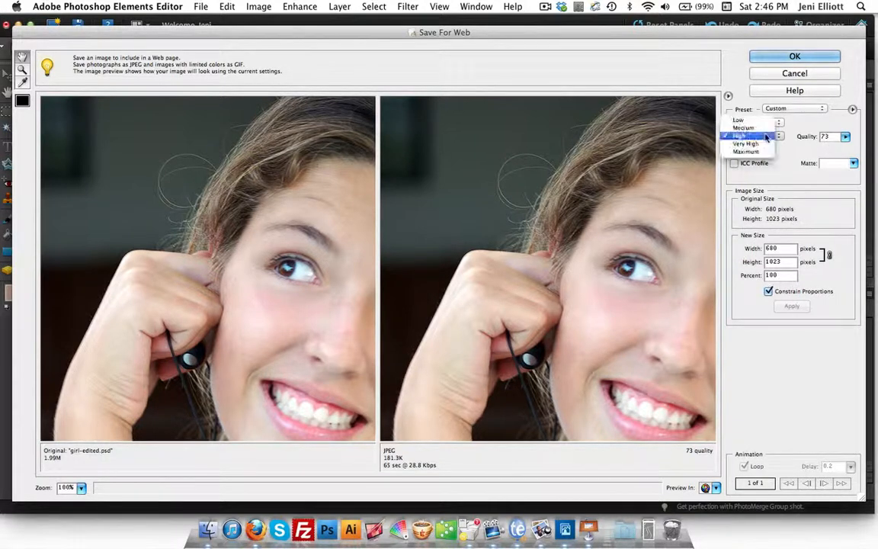
click(766, 136)
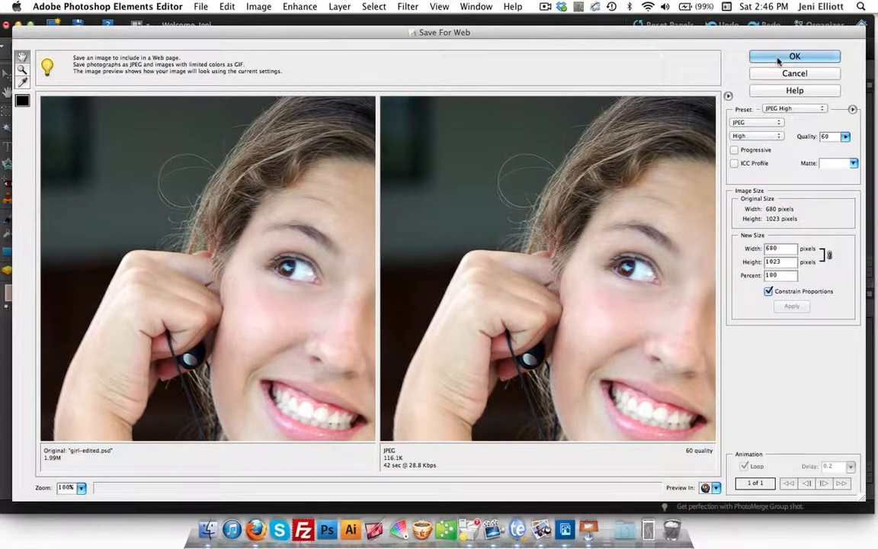
- Accept the web export settings and save the JPEG to the Desktop as girl-ready-for-blog
click(793, 58)
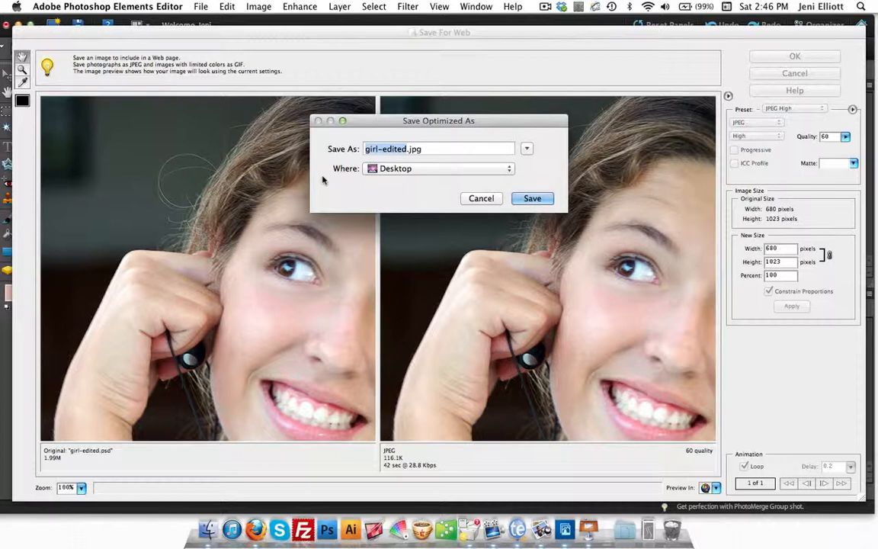
text(girl-)
text(ready-for)
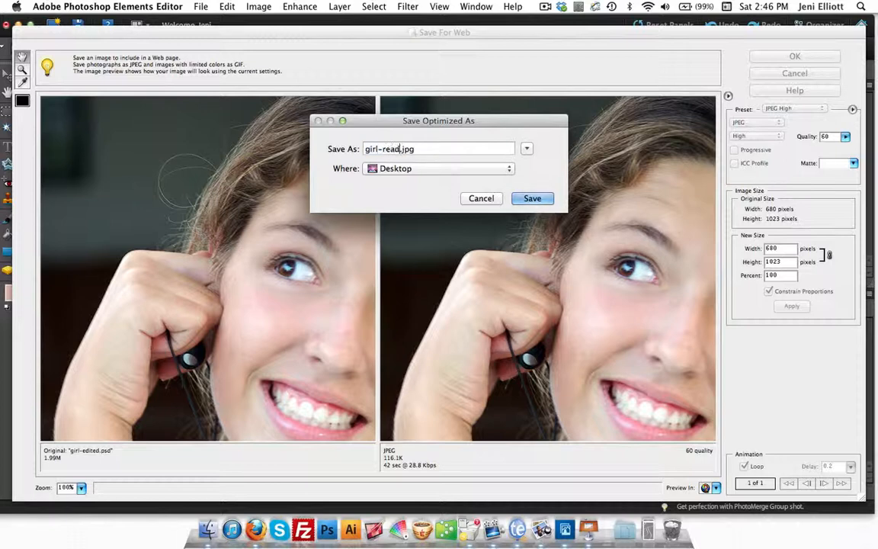
text(-blog)
key(Return)
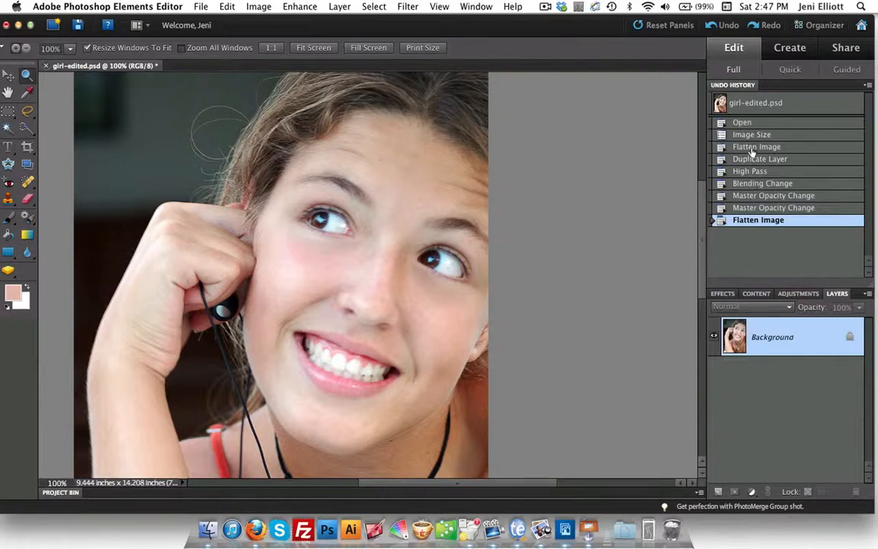
- Revert the document through the undo history to its Open state, before the resizing and flattening
click(750, 137)
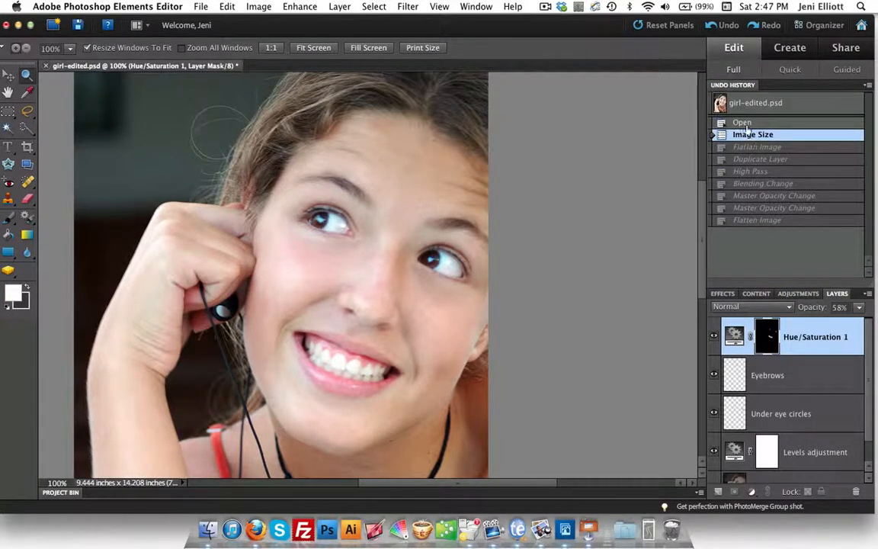
click(743, 124)
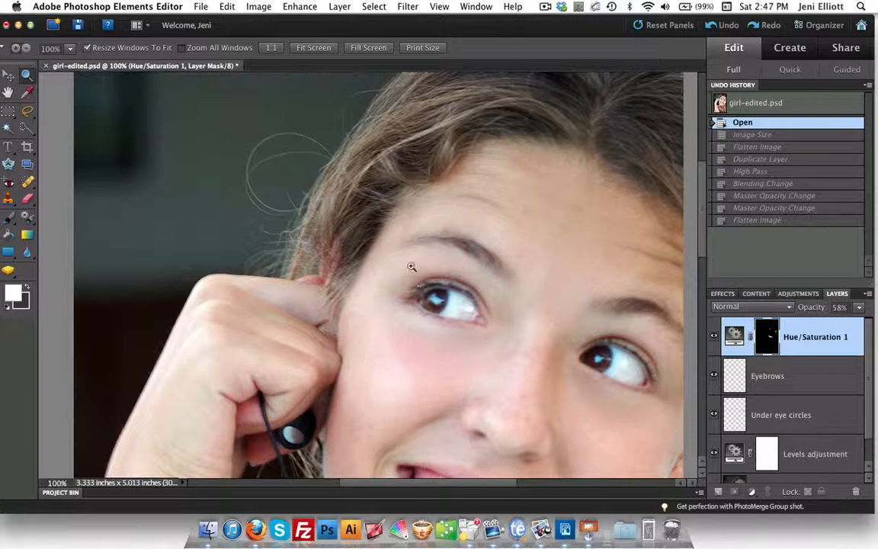
scroll(381, 236, down, 3)
scroll(381, 236, right, 2)
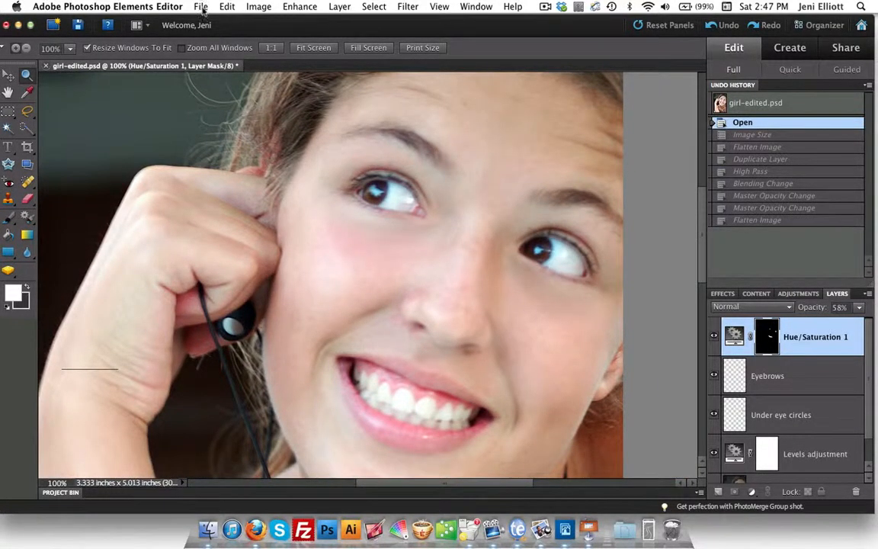
- Review the Save As format options for the layered Photoshop file, cancel without saving, and look over the layer stack
click(202, 7)
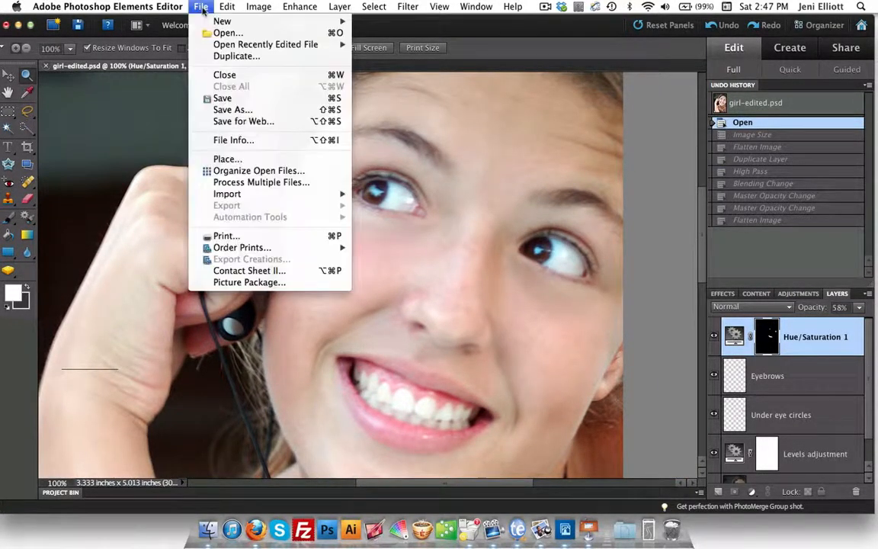
click(238, 113)
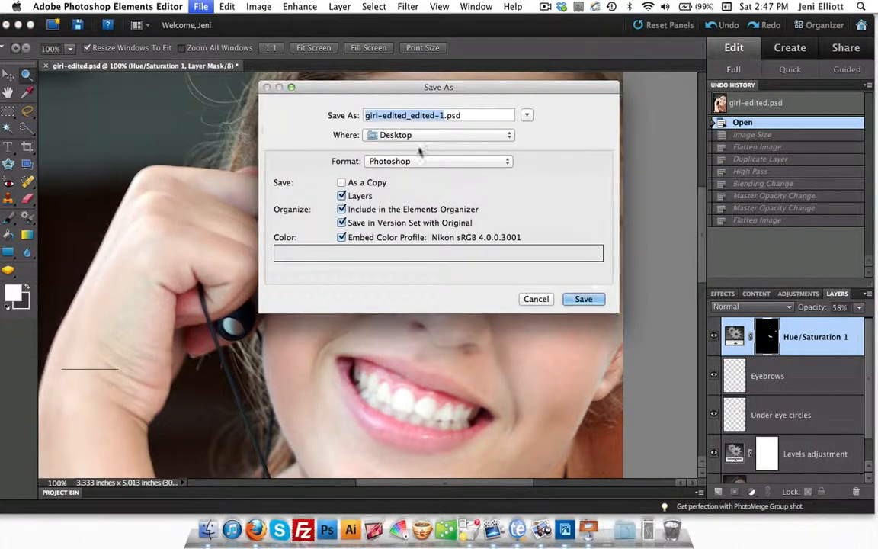
click(429, 162)
click(429, 161)
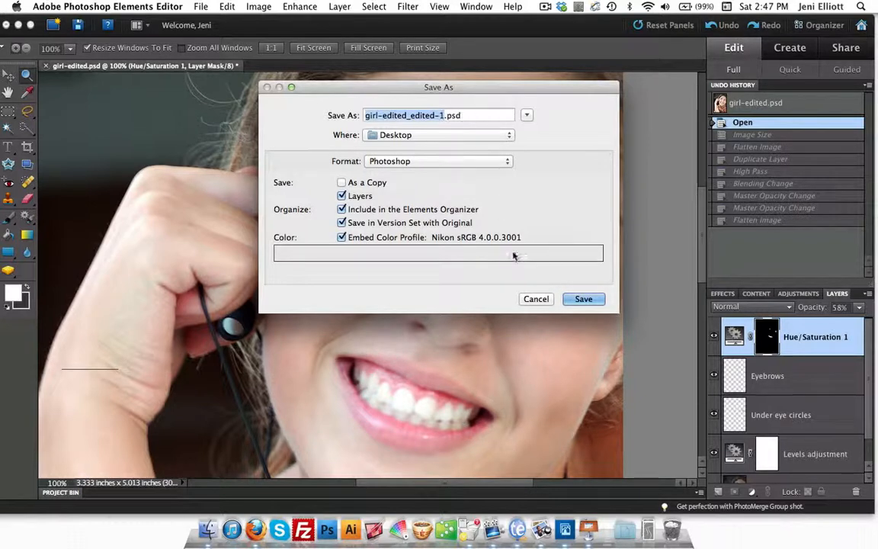
click(534, 299)
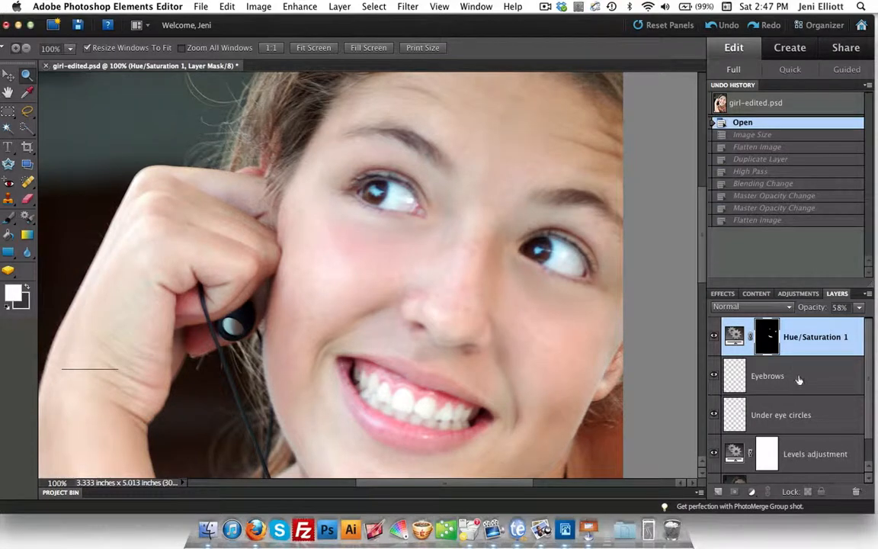
scroll(819, 449, down, 1)
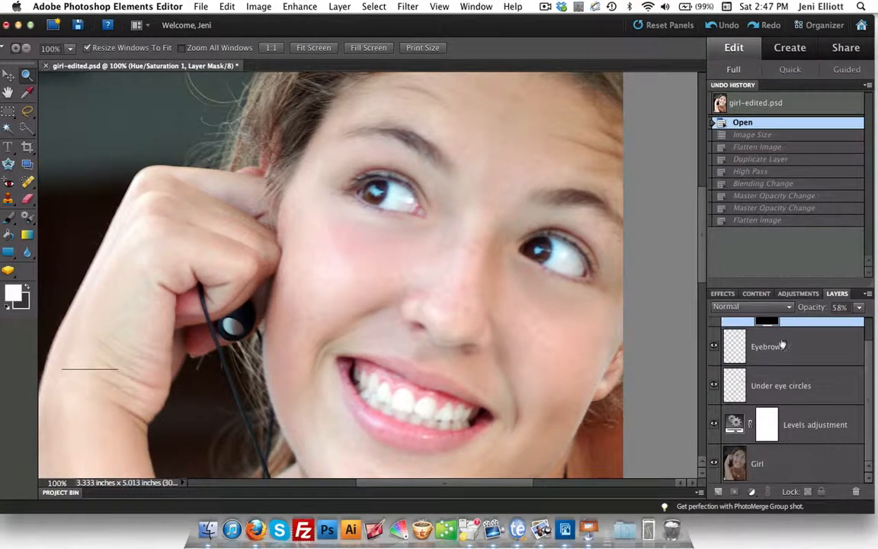
scroll(791, 346, up, 1)
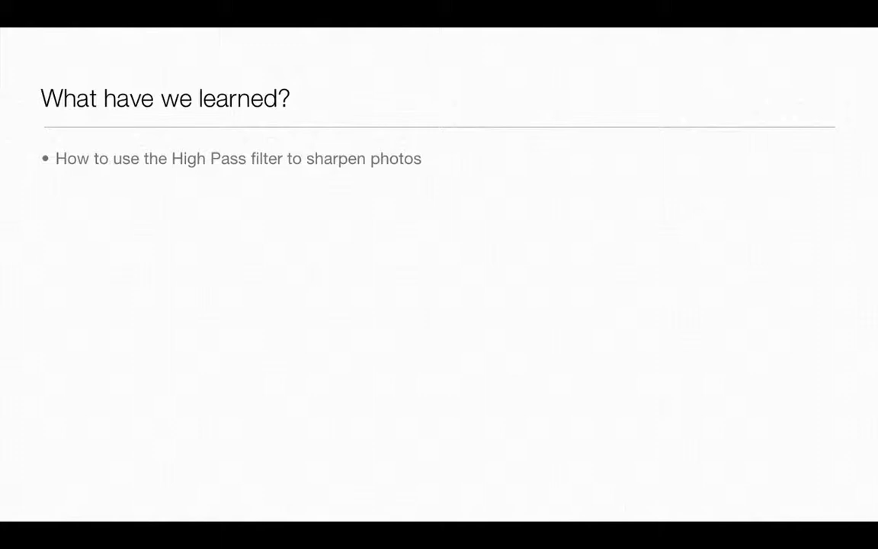
key(Right)
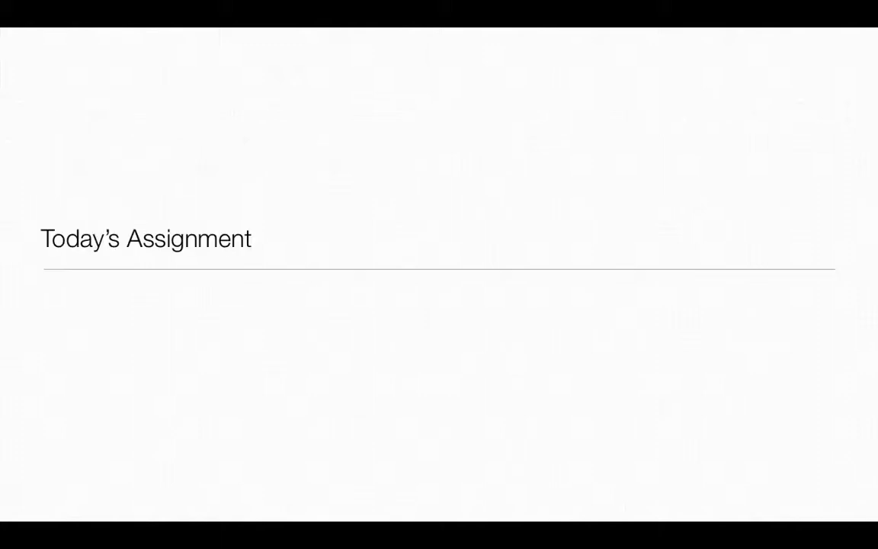
key(Right)
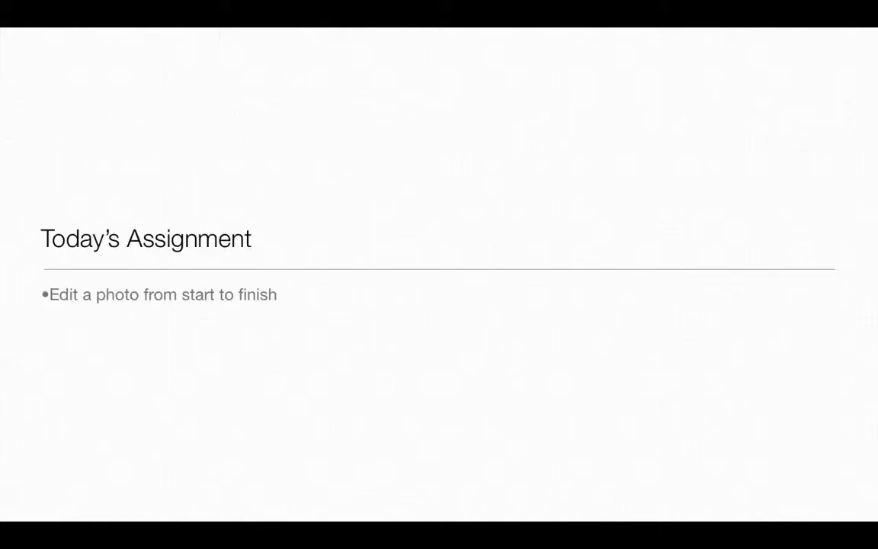
key(Right)
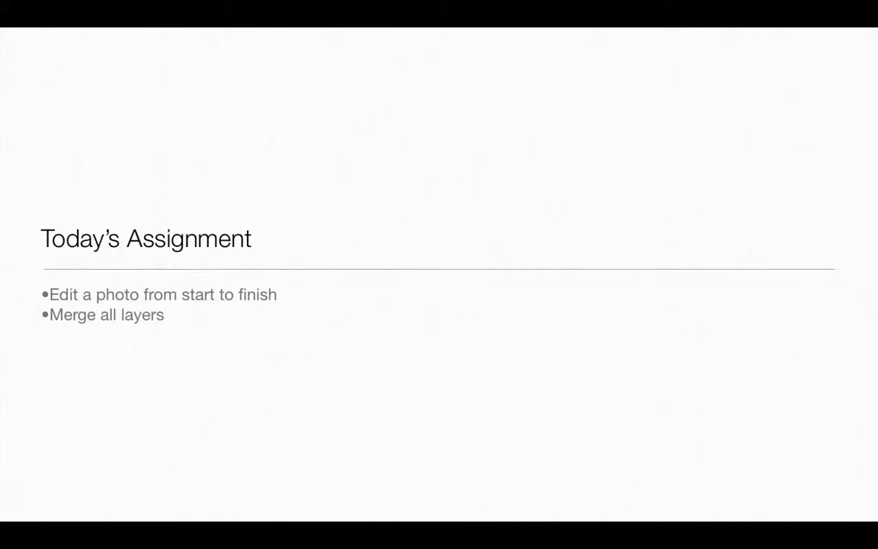
key(Right)
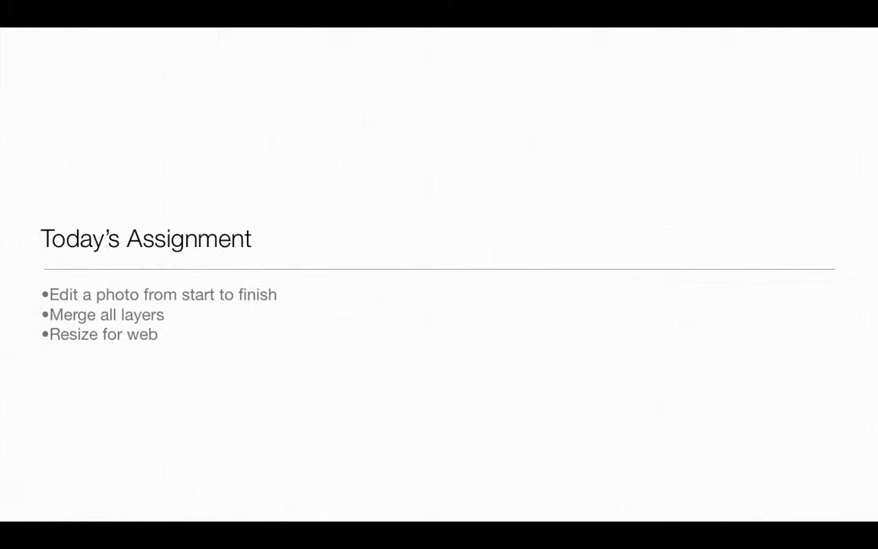
key(Right)
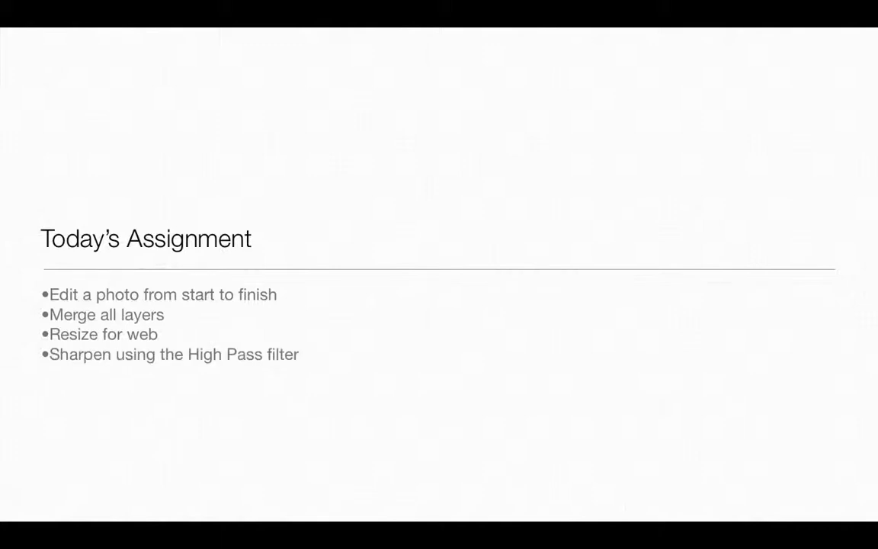